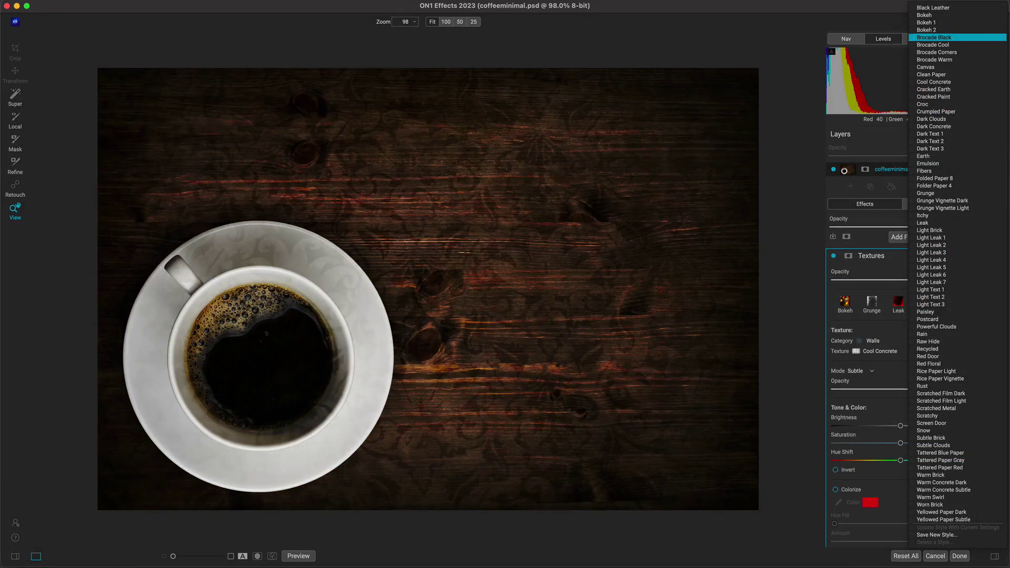
Step: Step through the texture presets from Cracked Paint to the red Light Leak 4
key("Down")
key("Down")
key("Down")
key("Down")
key("Down")
key("Down")
key("Down")
key("Down")
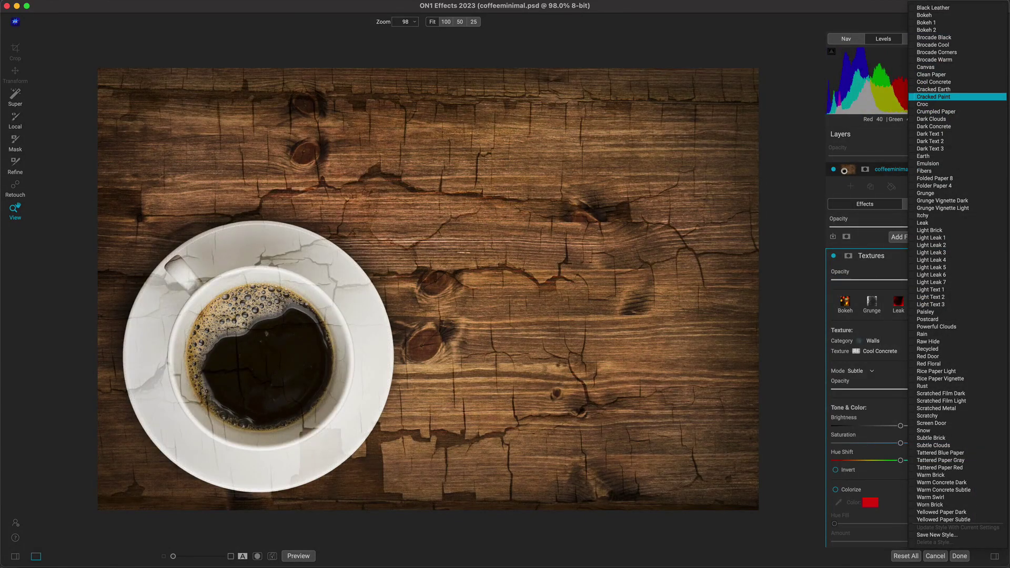
key("Down")
key("Down")
key("Down")
key("Down")
key("Down")
key("Down")
key("Down")
key("Down")
key("Down")
key("Down")
key("Down")
key("Down")
key("Down")
key("Down")
key("Down")
key("Down")
key("Down")
key("Down")
key("Down")
key("Down")
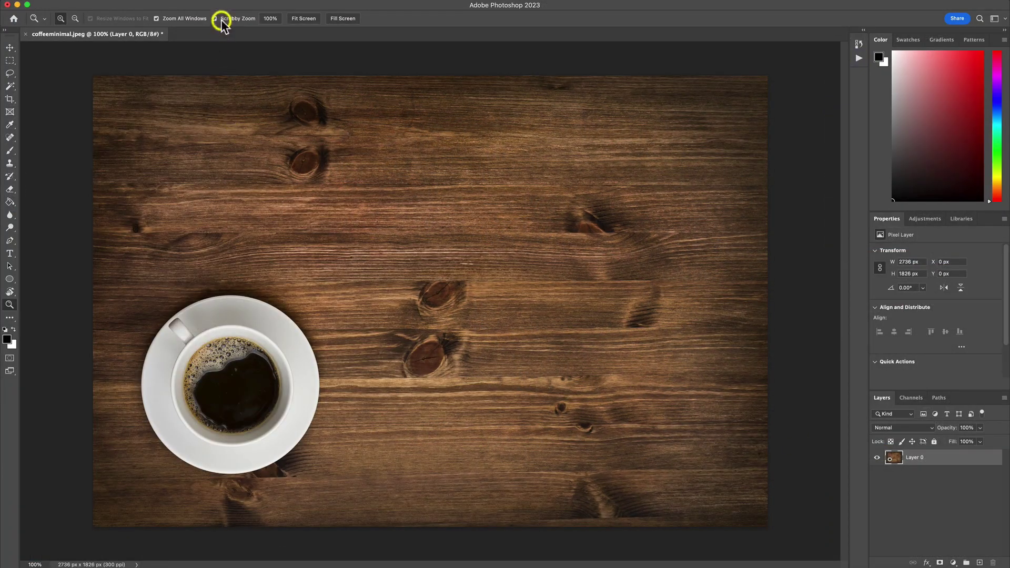
Step: Select the coffee cup with Select Subject and scale the cup and saucer up
left_click(211, 3)
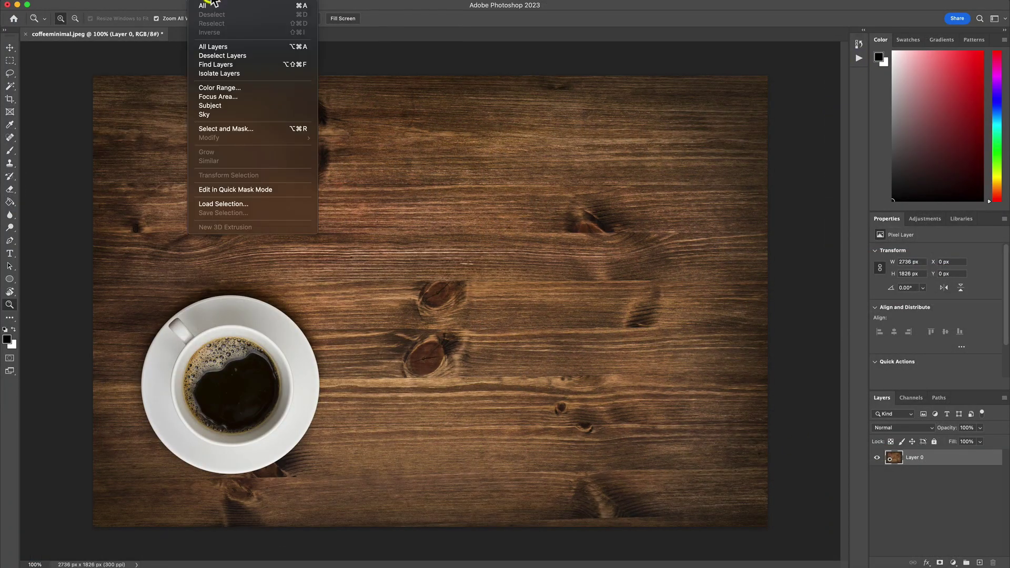
left_click(213, 106)
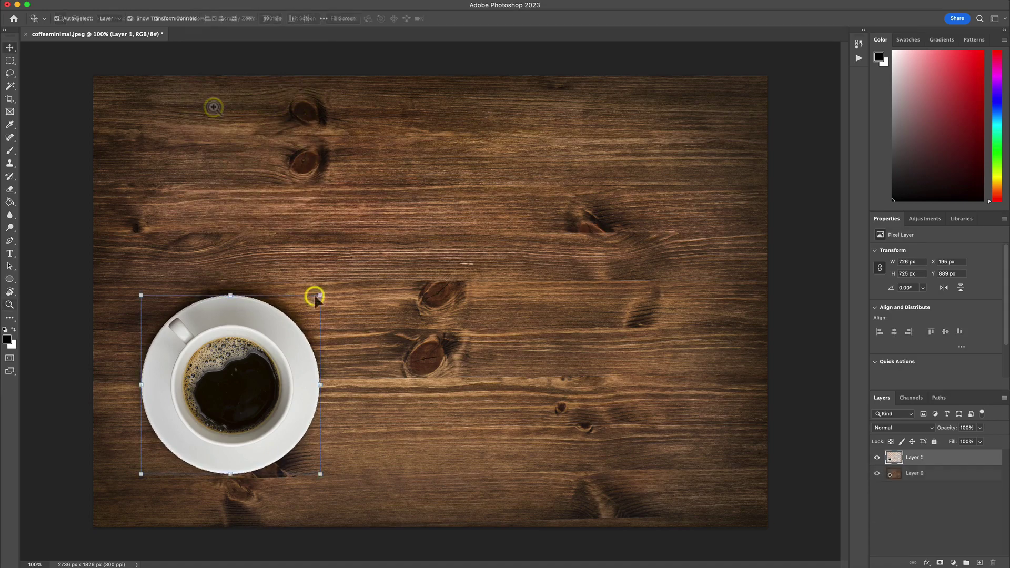
left_click_drag(318, 296, 437, 219)
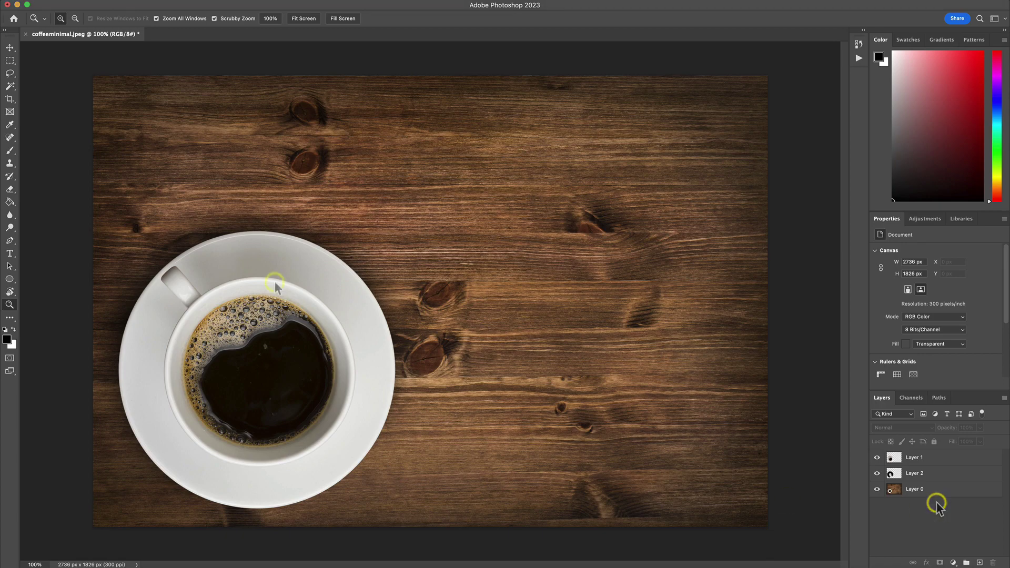
Step: Place Shadow 09.jpg in Soft Light with a clipped Brightness/Contrast at -13 brightness, 18 contrast
left_click(91, 3)
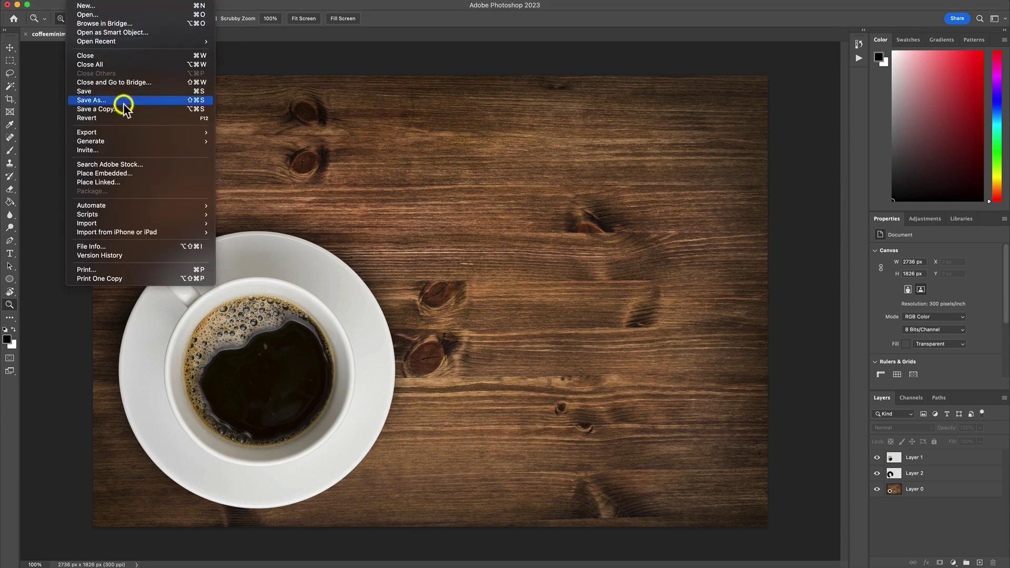
left_click(135, 170)
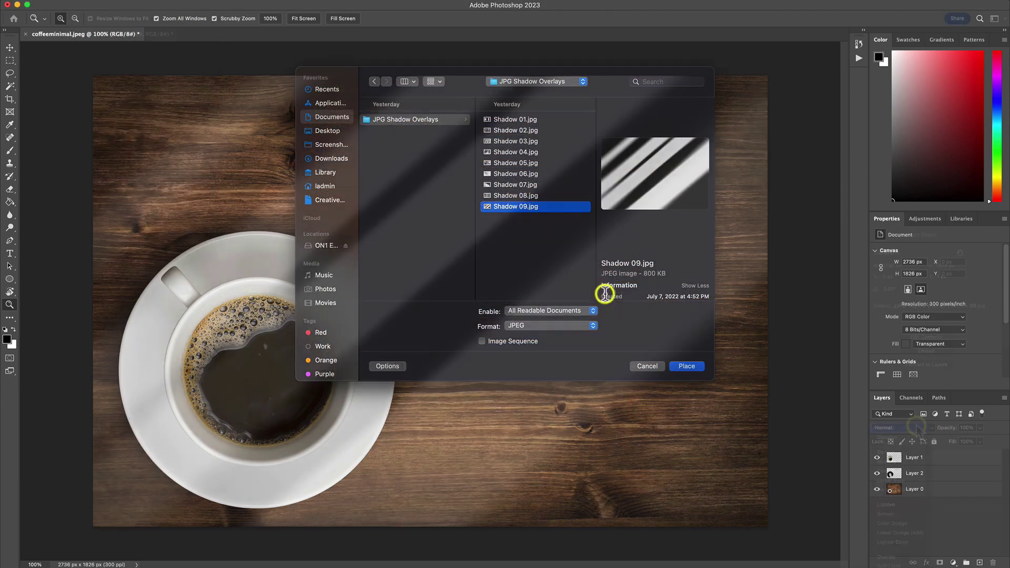
left_click(915, 428)
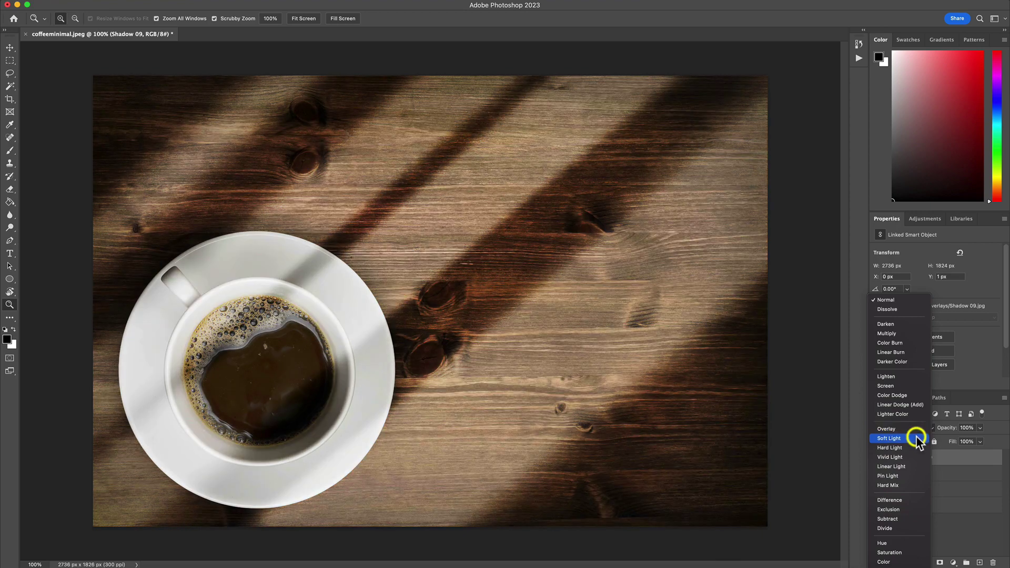
left_click(916, 438)
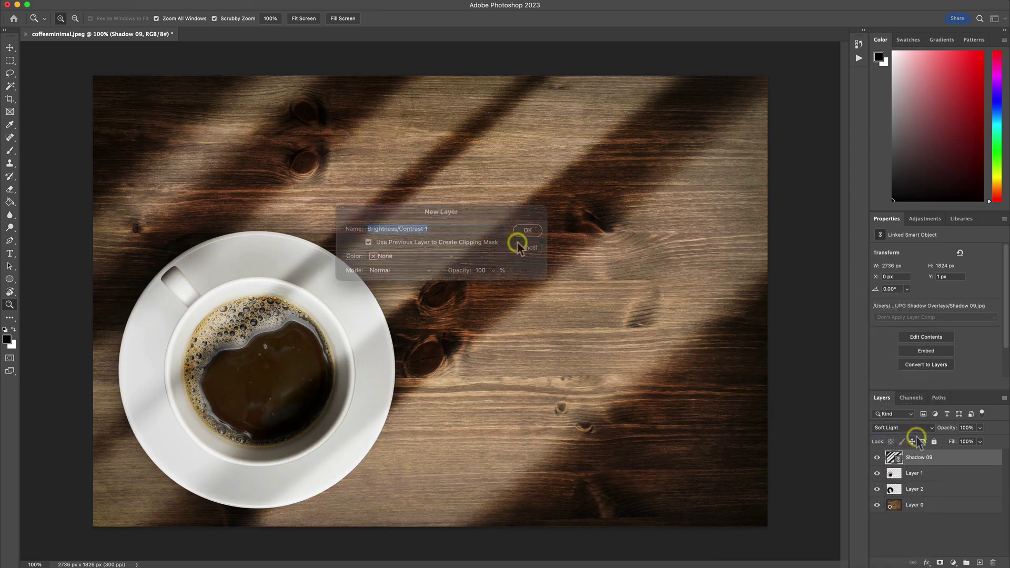
left_click(531, 233)
mouse_move(936, 276)
left_mouse_down()
mouse_move(909, 281)
mouse_move(930, 278)
left_mouse_up()
left_click_drag(936, 298, 946, 297)
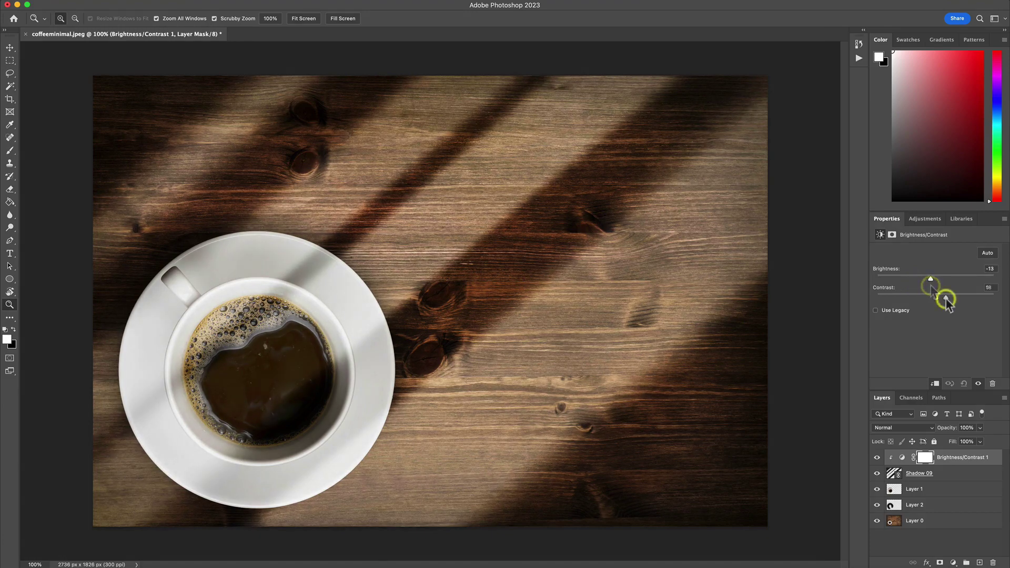
Step: Delete the Shadow 09 and Brightness/Contrast layers
left_click(954, 456)
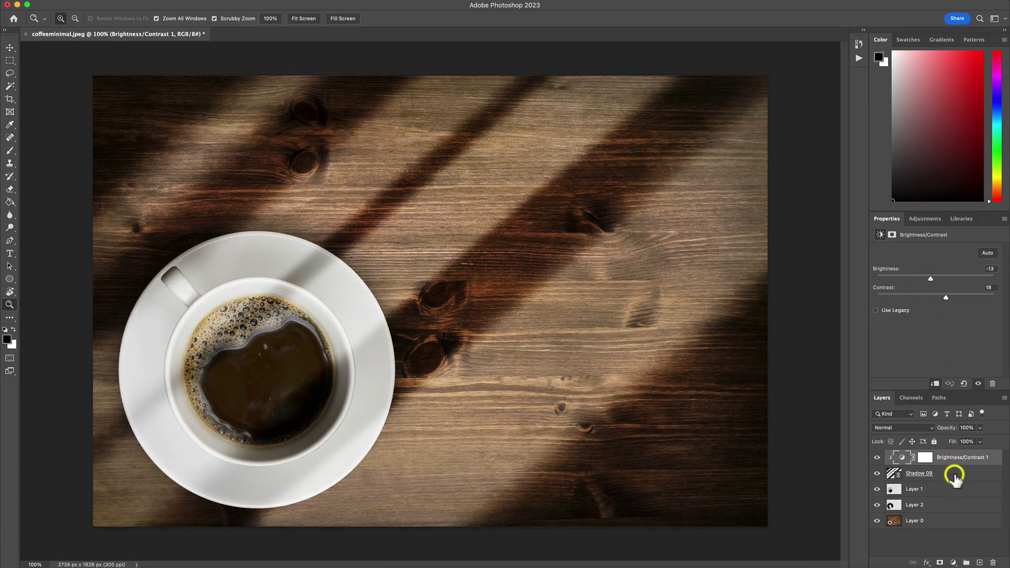
left_click(954, 476, "shift")
key("BackSpace")
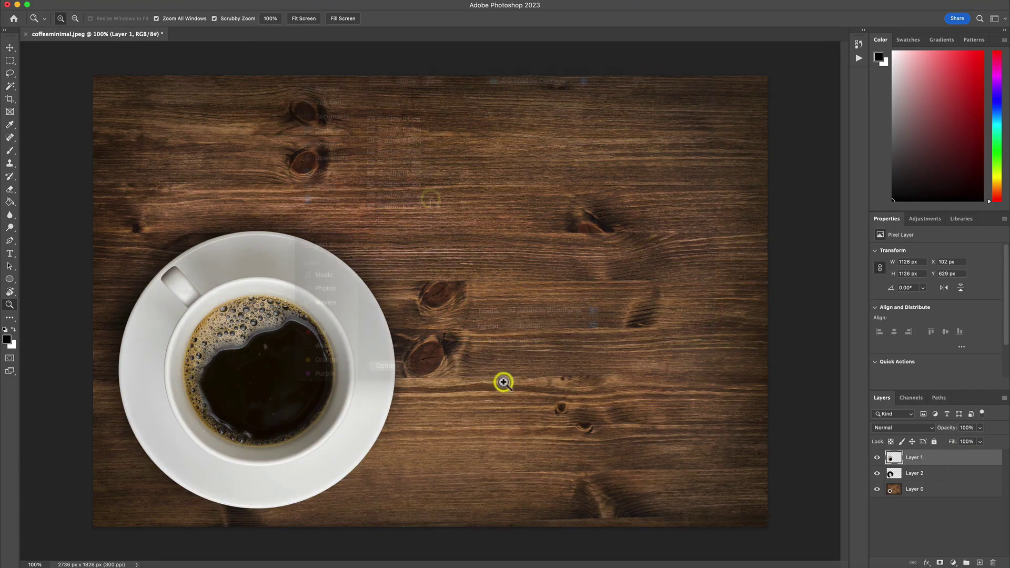
Step: Place the palm-leaf Shadow 04.jpg in Soft Light and raise its brightness to 14
left_click(413, 151)
left_click(686, 365)
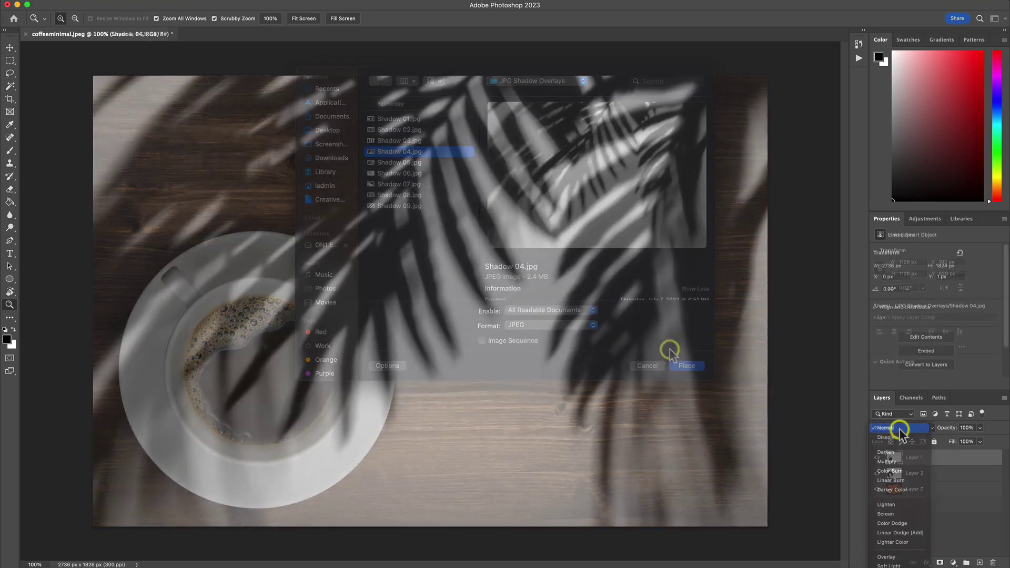
left_click(902, 428)
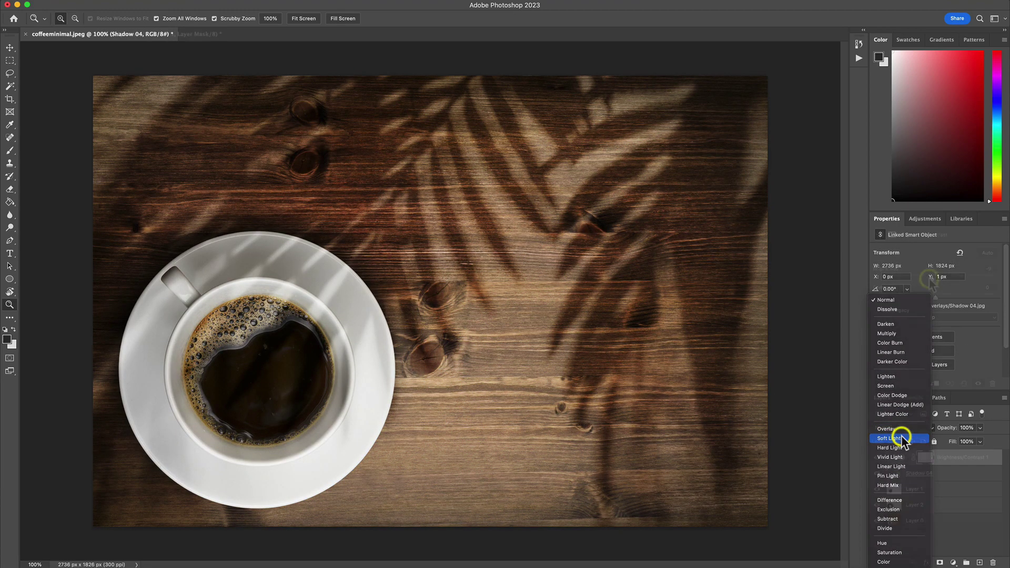
left_click(901, 438)
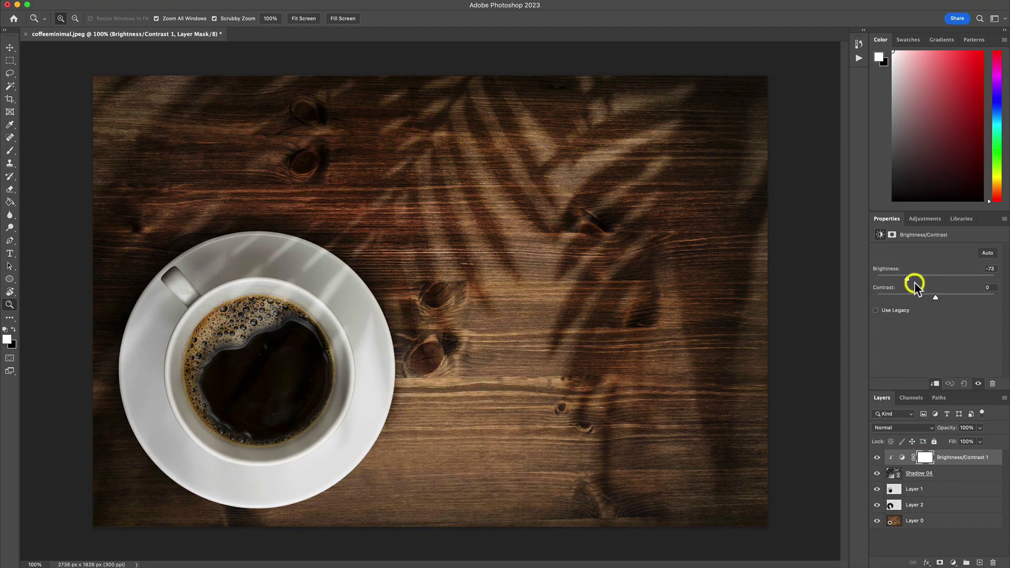
left_click_drag(915, 283, 940, 286)
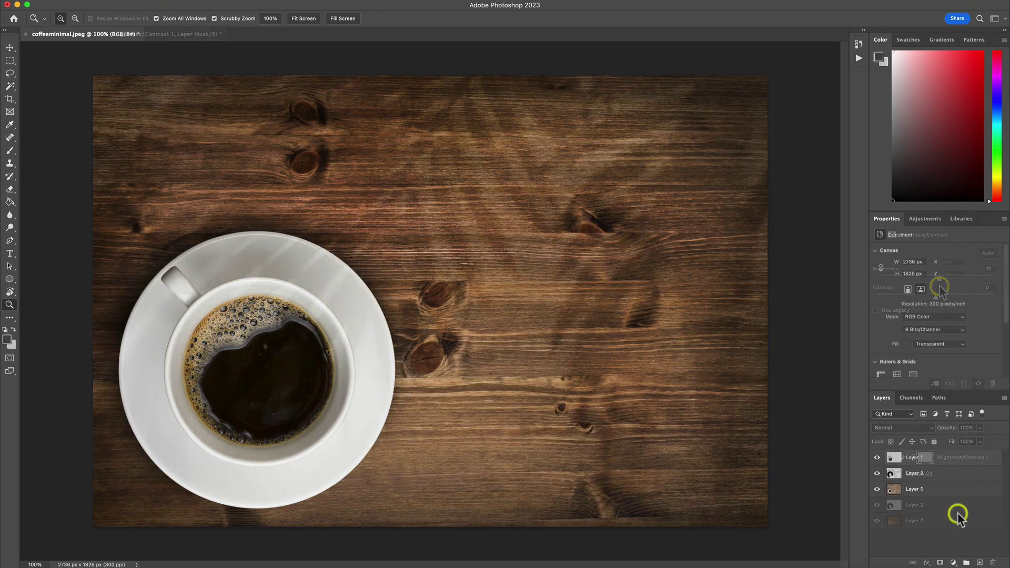
Step: Convert Layer 0, Layer 1 and Layer 2 into one smart object and open File > Automate
left_click(952, 490, "shift")
left_click(942, 458, "shift")
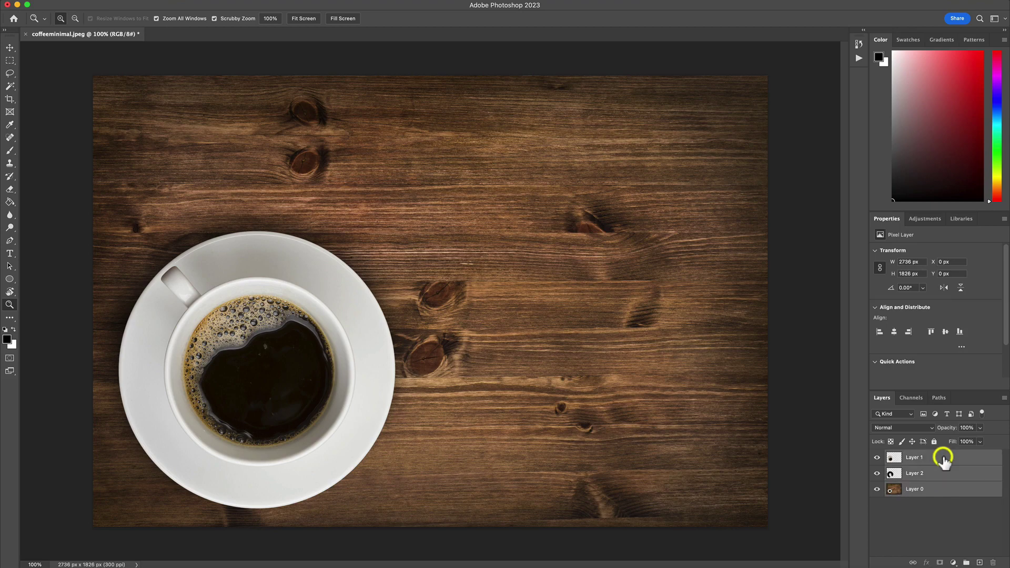
right_click(943, 459)
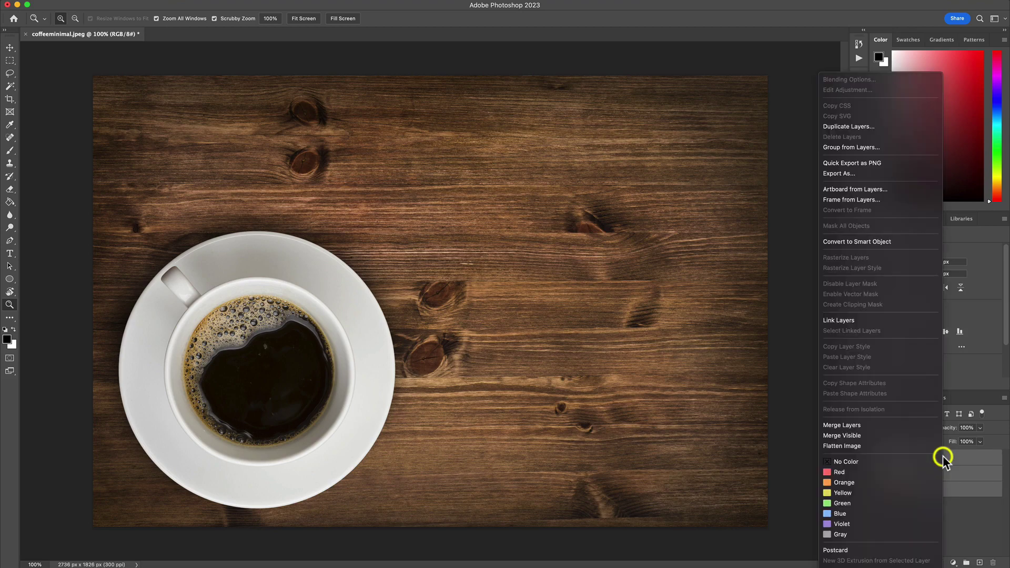
left_click(898, 241)
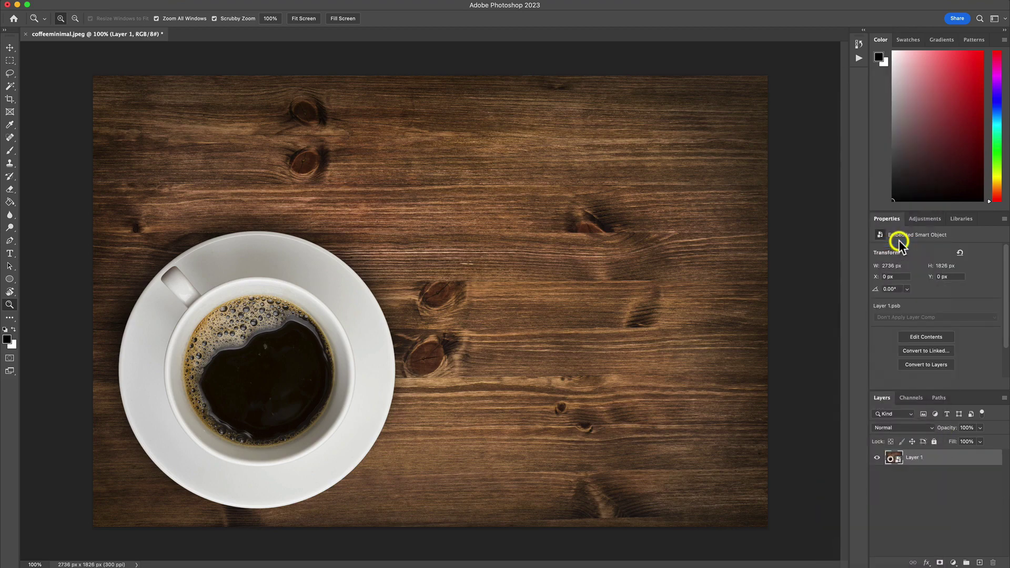
left_click(83, 3)
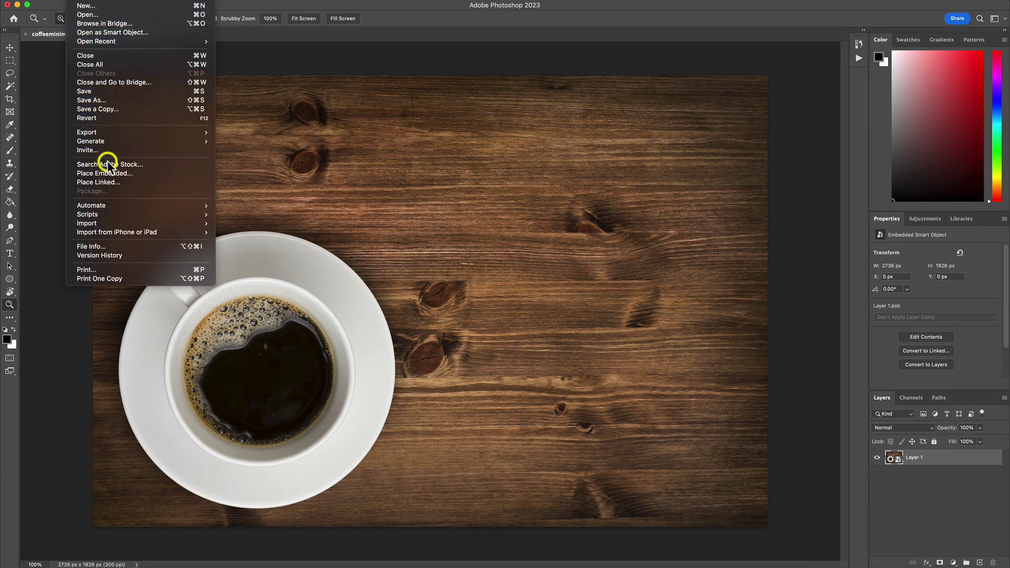
mouse_move(130, 205)
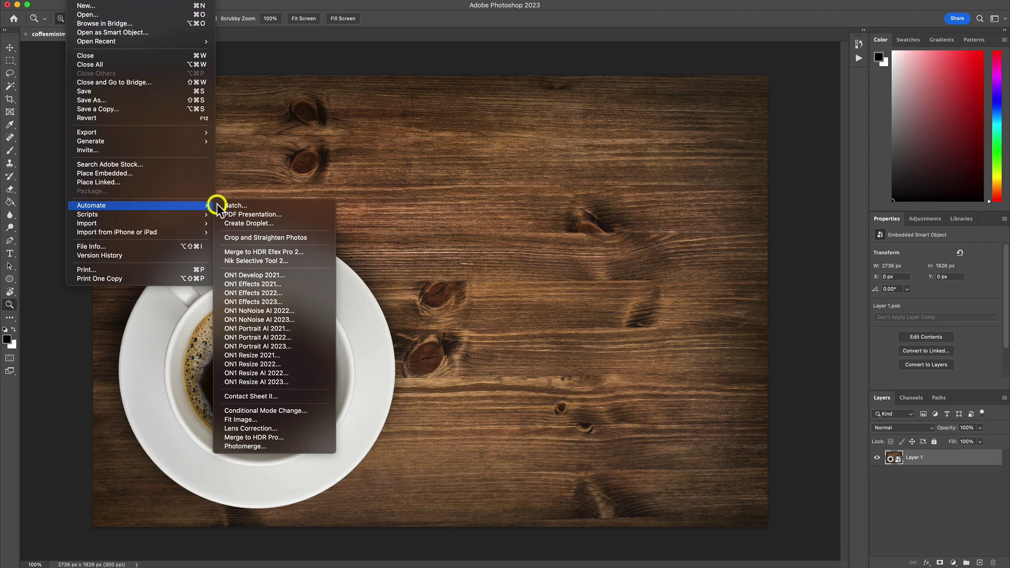
Step: Send the smart object to ON1 Effects 2023 and add a Textures filter
left_click(282, 287)
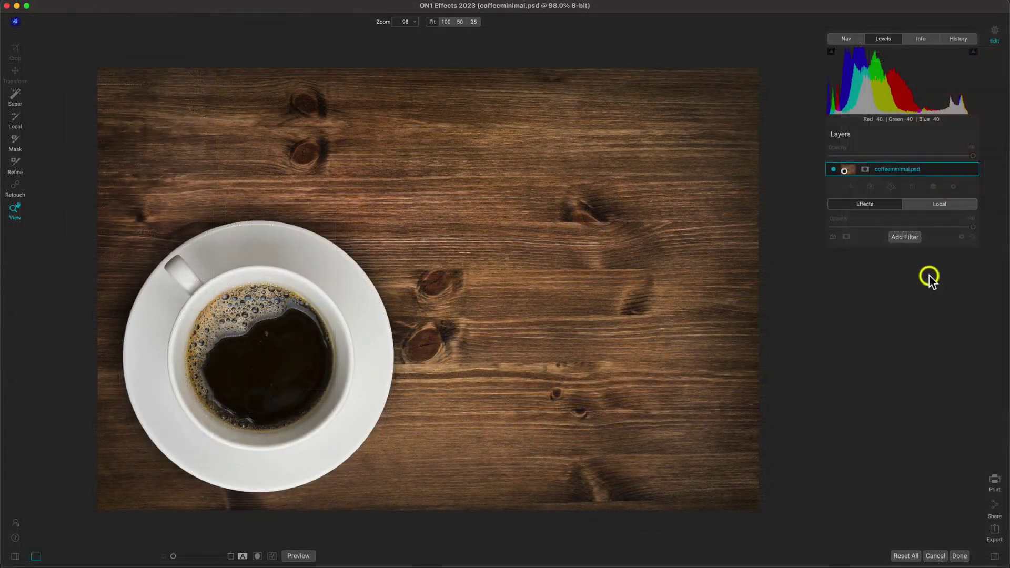
left_click(905, 237)
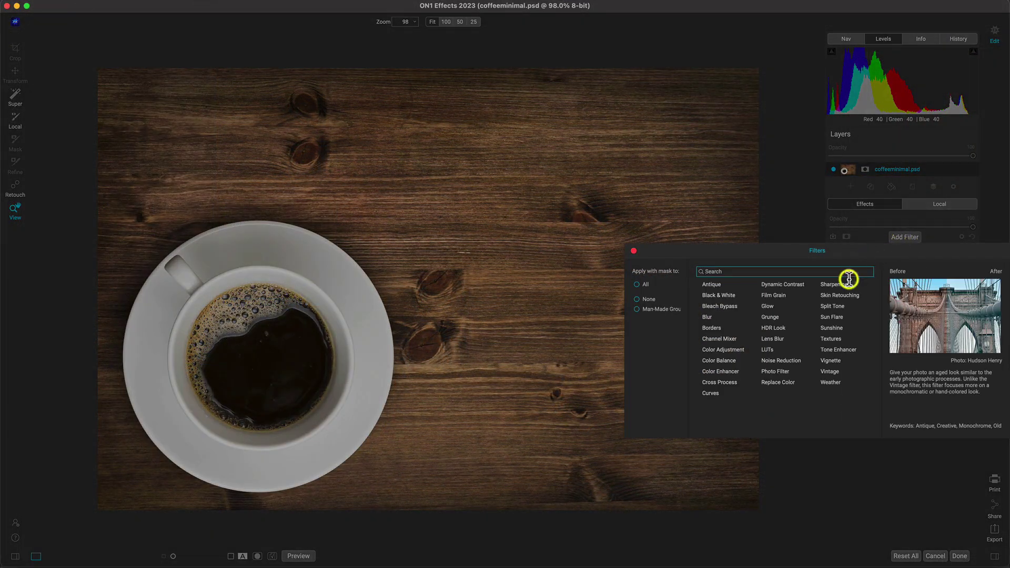
left_click(829, 340)
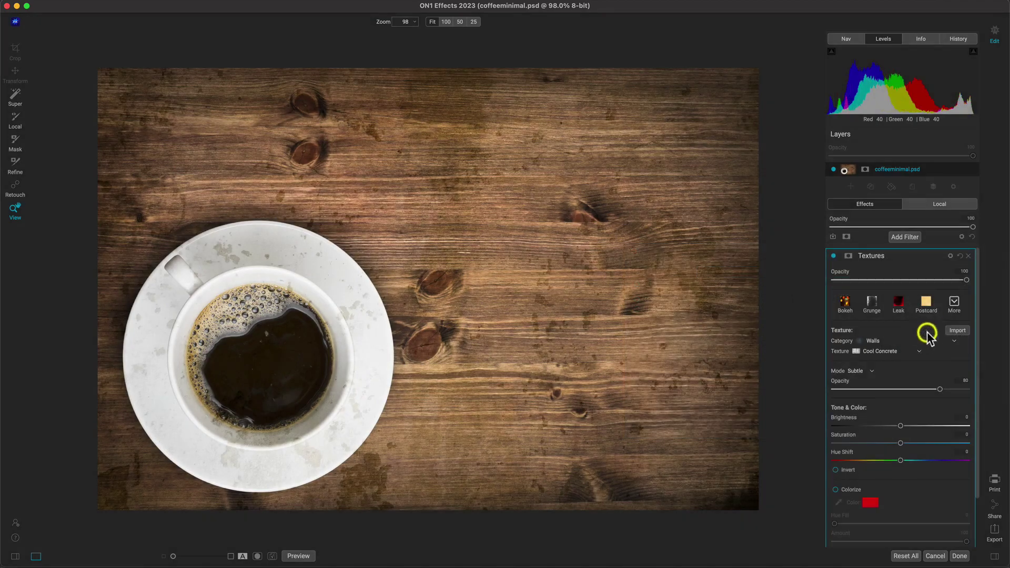
Step: Set the texture to Shadow 04 from Shadow Overlays, replacing Shadow 01
left_click(953, 305)
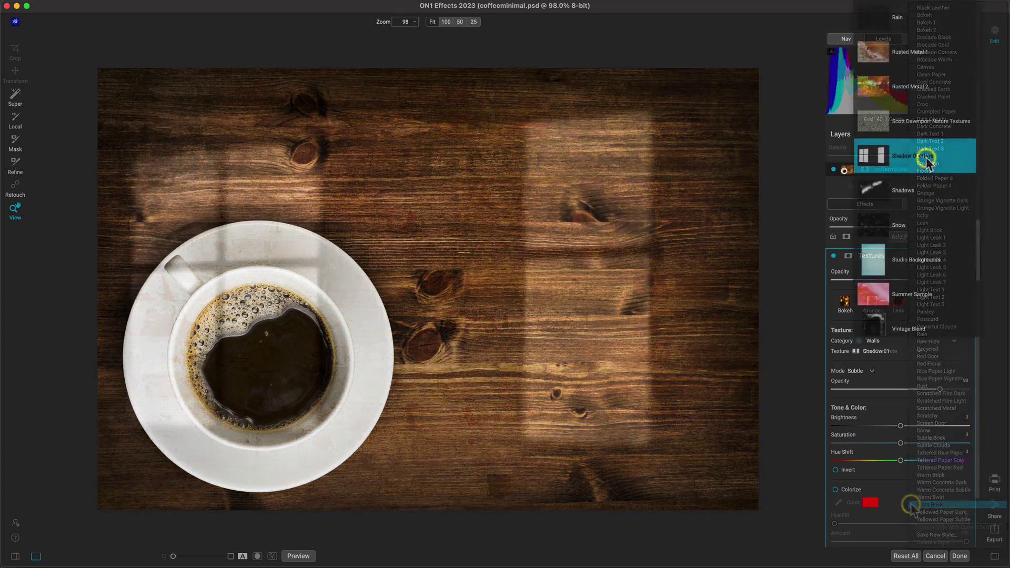
left_click(926, 159)
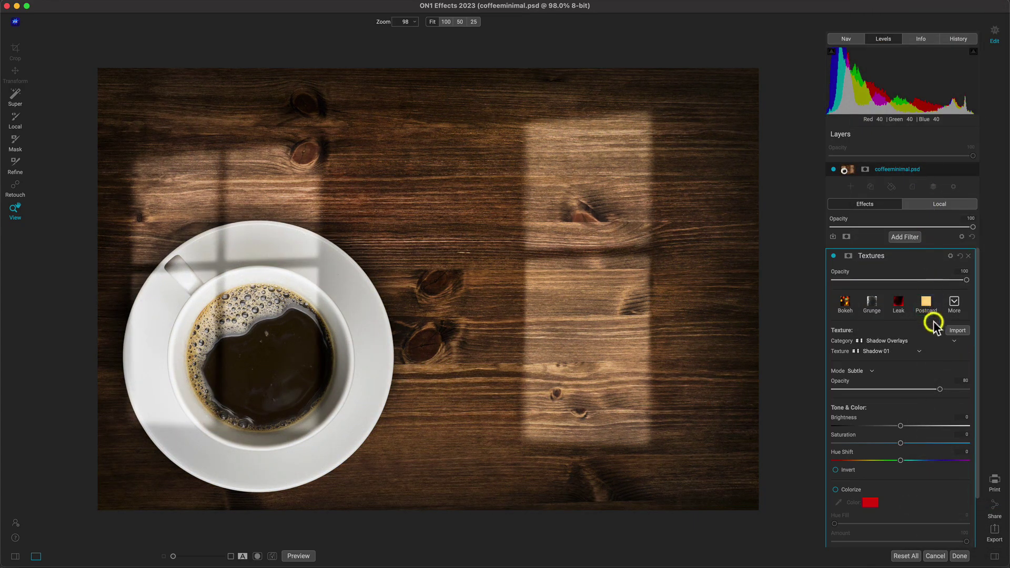
left_click(920, 351)
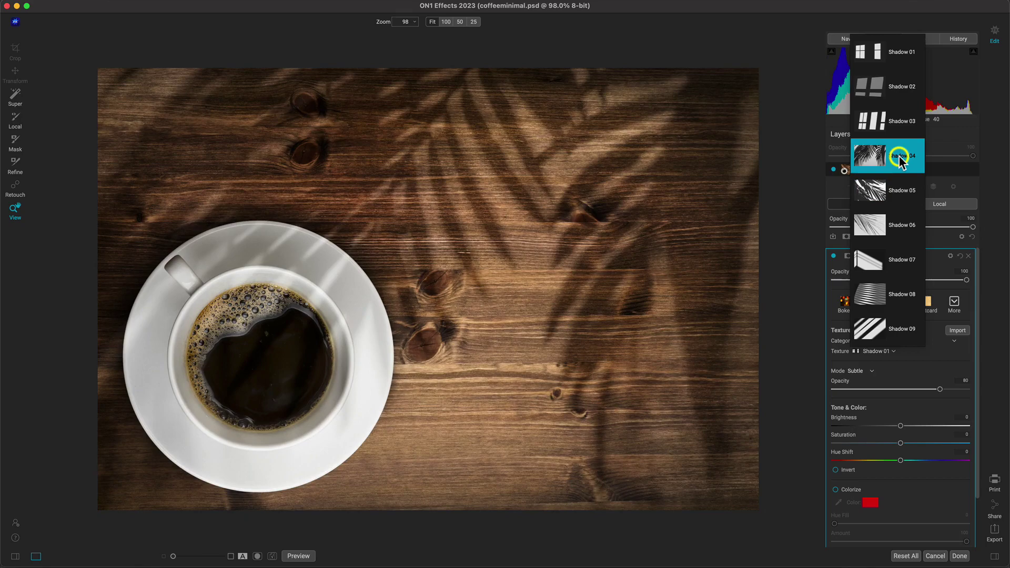
left_click(899, 158)
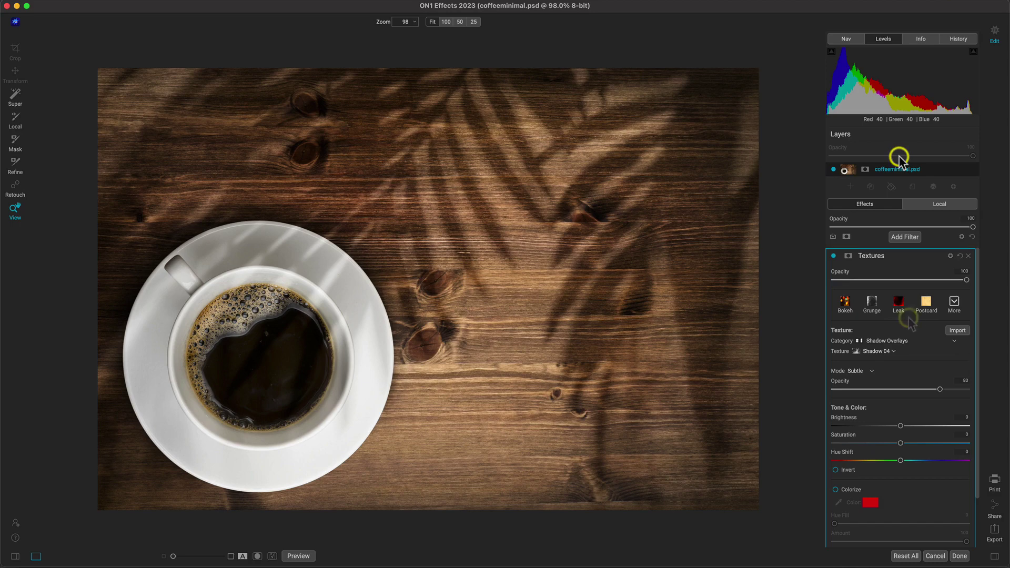
Step: Keep the Subtle blend mode and set texture opacity to 100 and brightness to 15
scroll(907, 315, "down", 3)
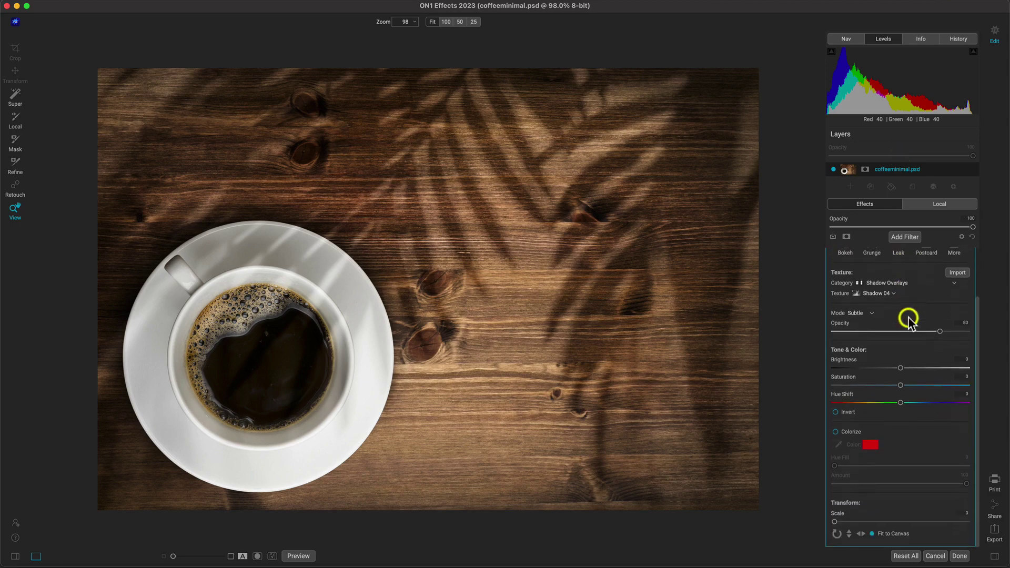
left_click(871, 314)
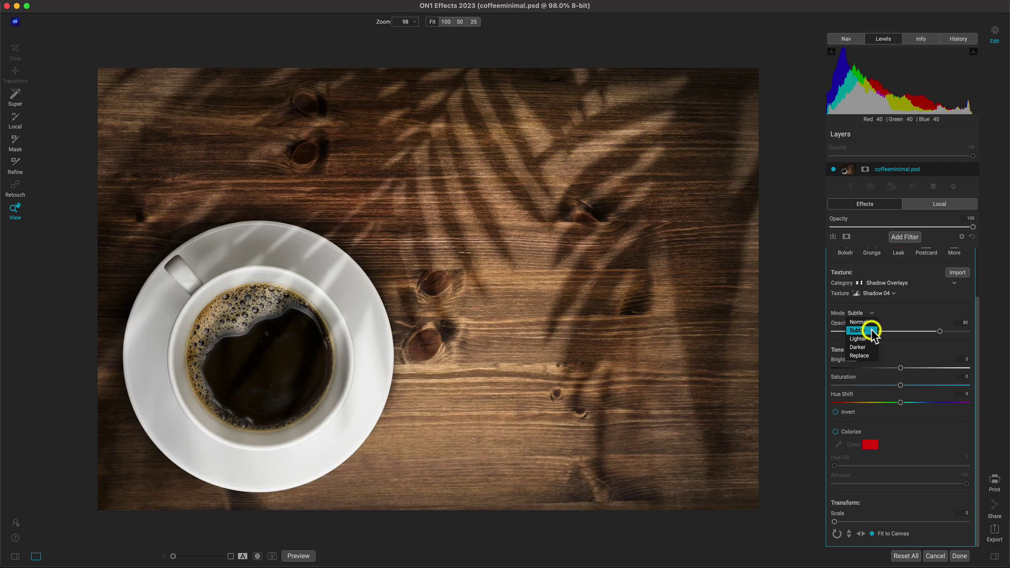
left_click(872, 332)
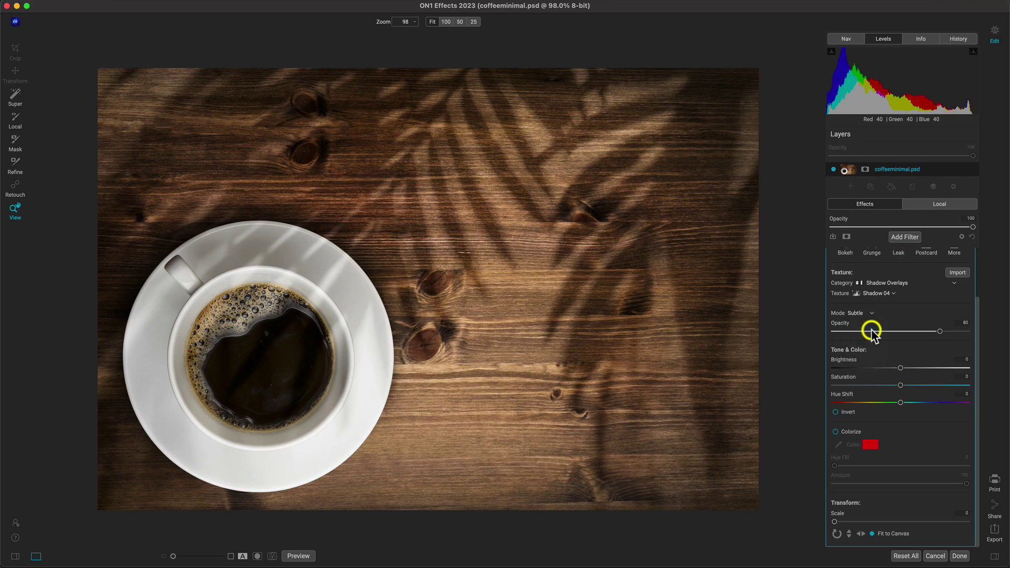
left_click_drag(939, 331, 975, 330)
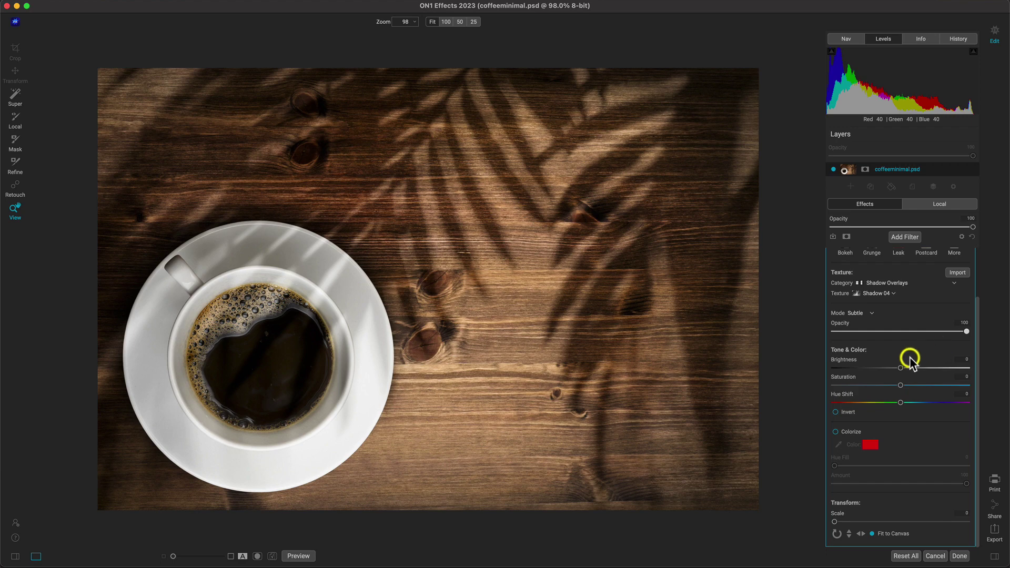
left_click_drag(902, 368, 923, 370)
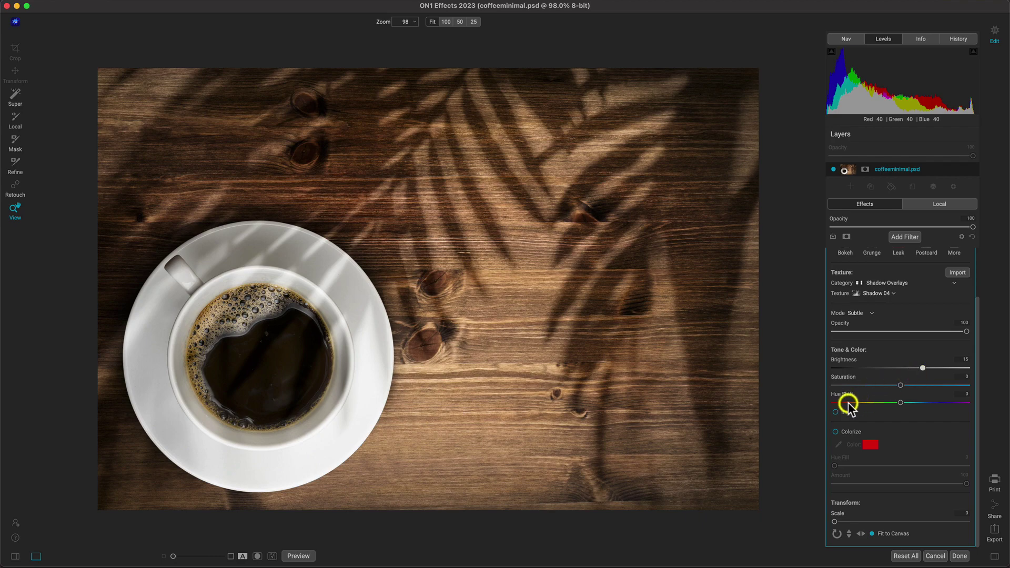
left_click(836, 413)
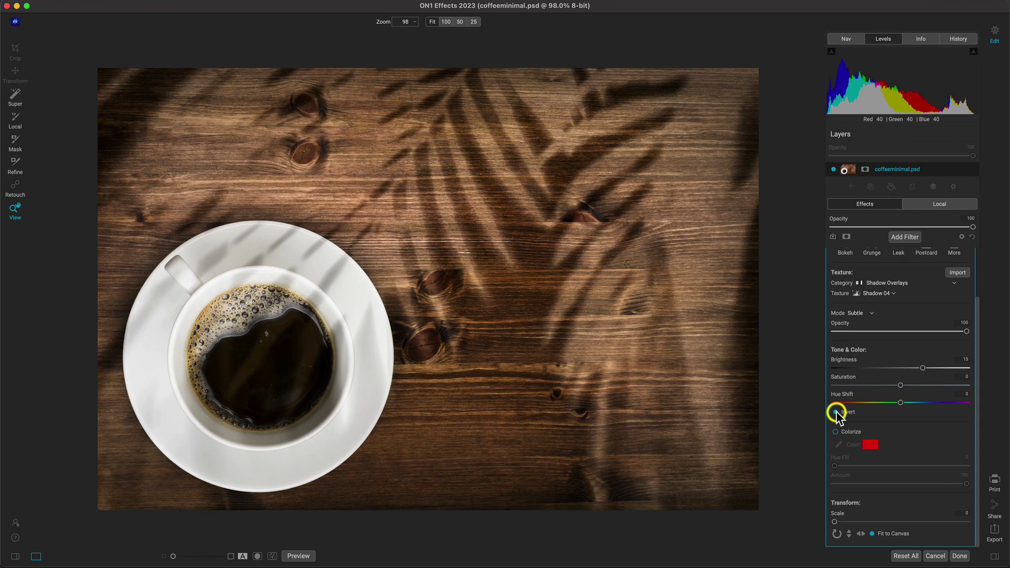
left_click(836, 412)
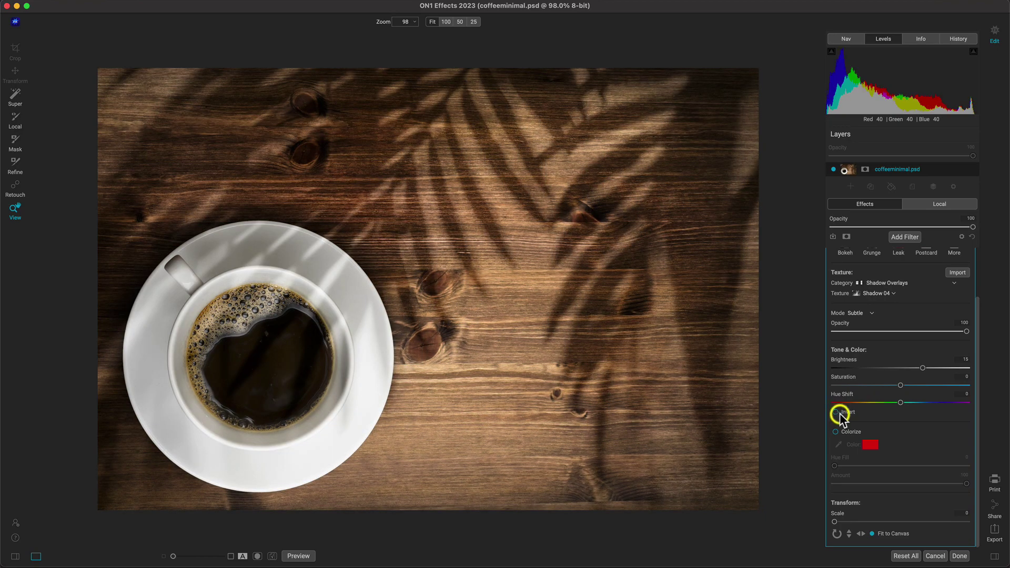
left_click(836, 432)
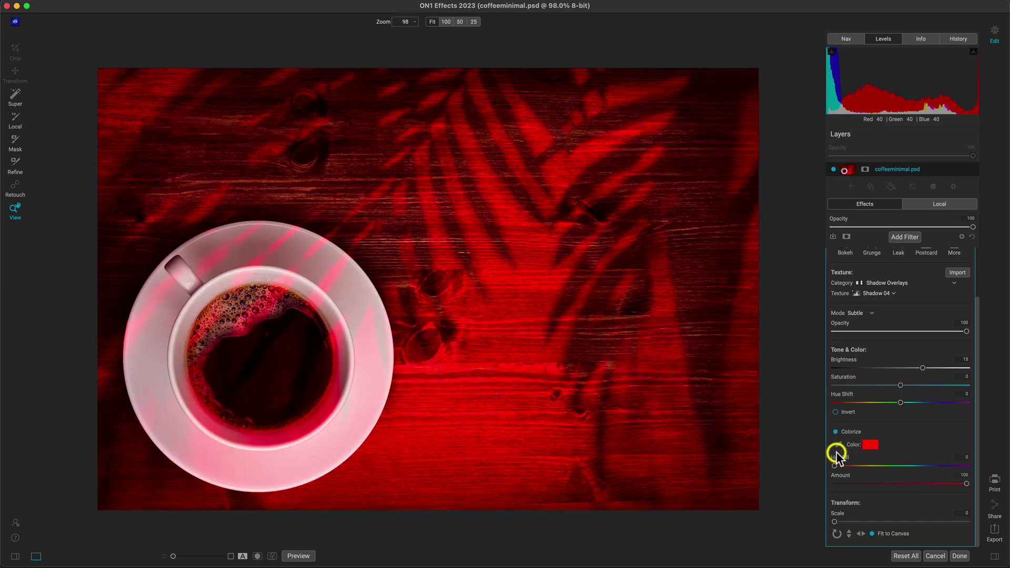
left_click_drag(834, 467, 924, 466)
left_click(938, 437)
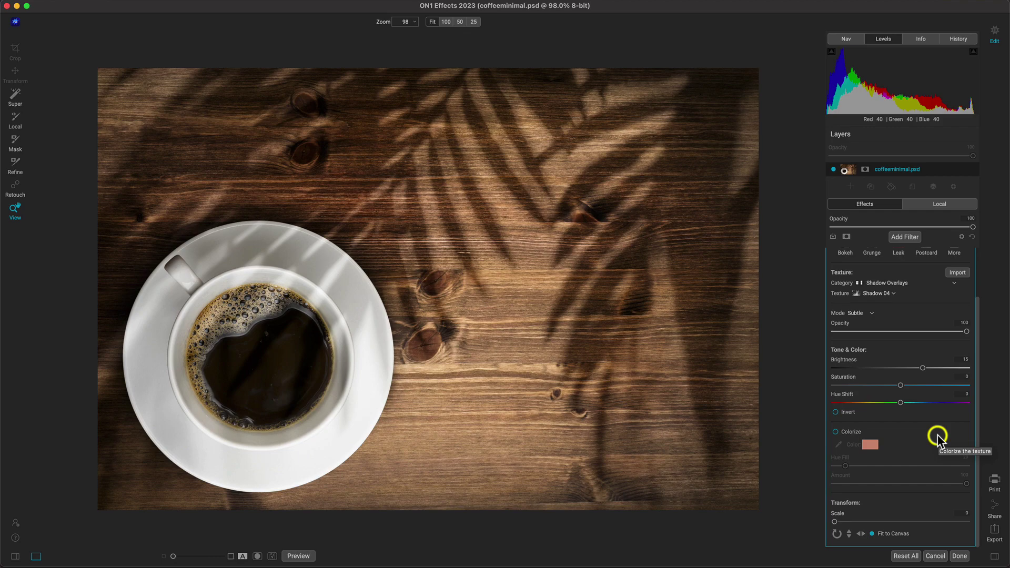
Step: Apply the ON1 filter and toggle the smart filter to compare with and without shadows
left_click(959, 557)
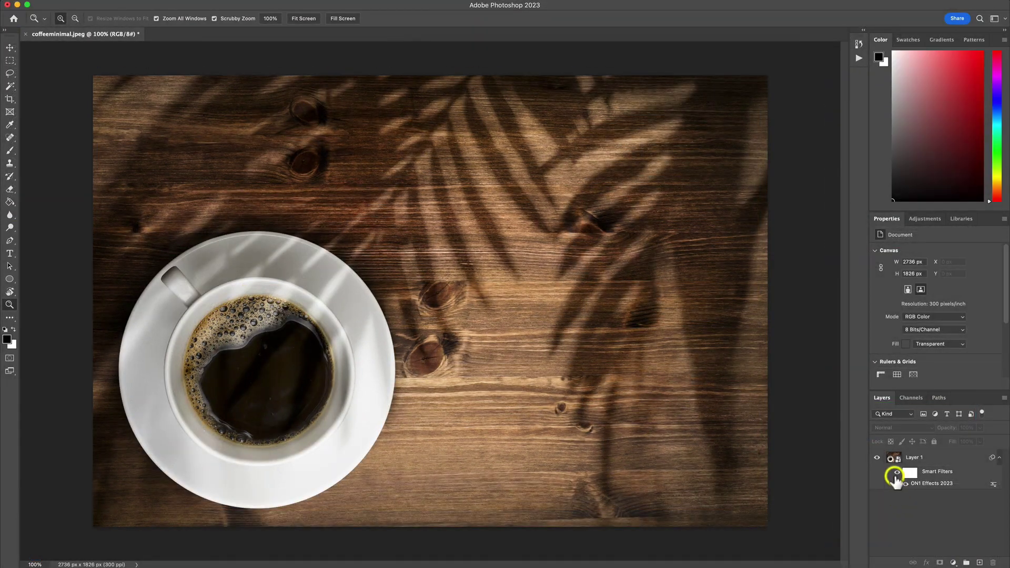
left_click(897, 475)
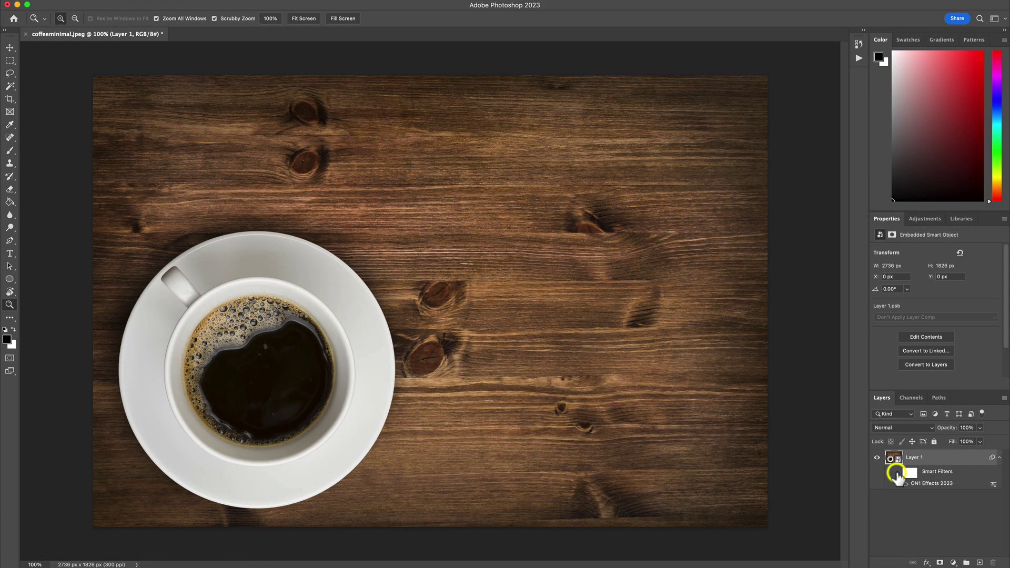
left_click(897, 474)
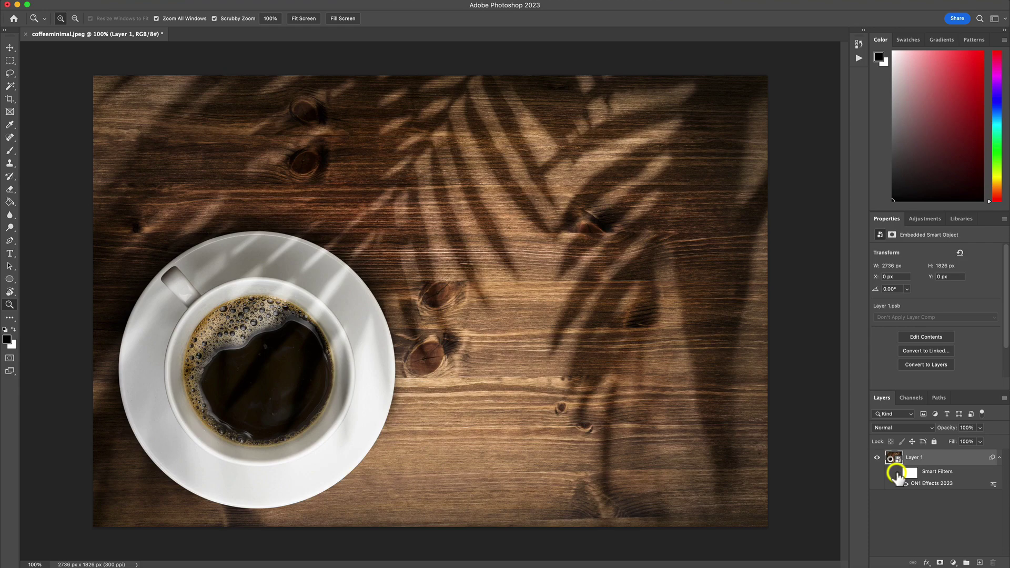
left_click(897, 475)
left_click(897, 474)
Step: Inside the smart object, scale up Layers 1 and 2 to enlarge the cup and saucer
double_click(894, 458)
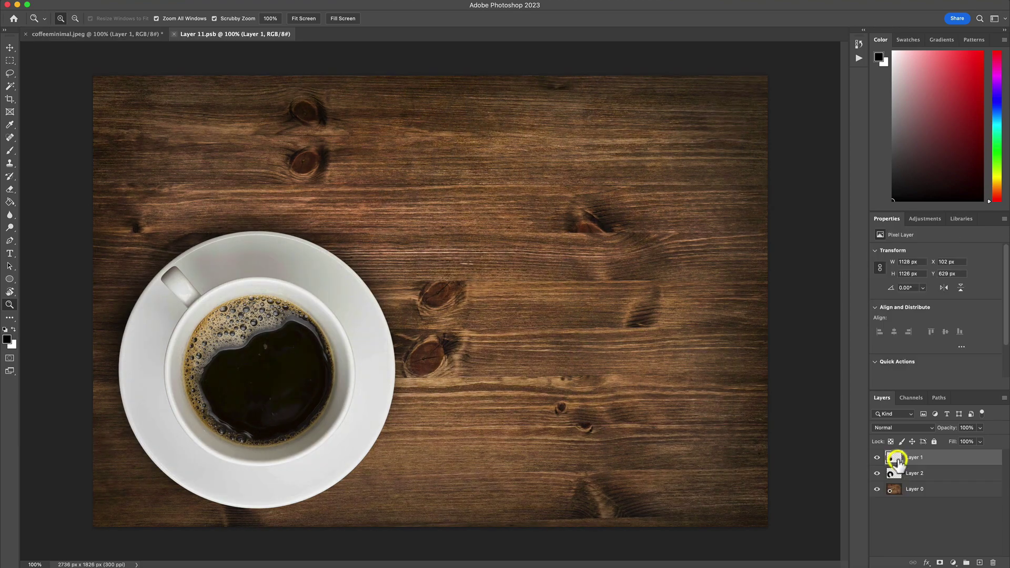
left_click(918, 474, "shift")
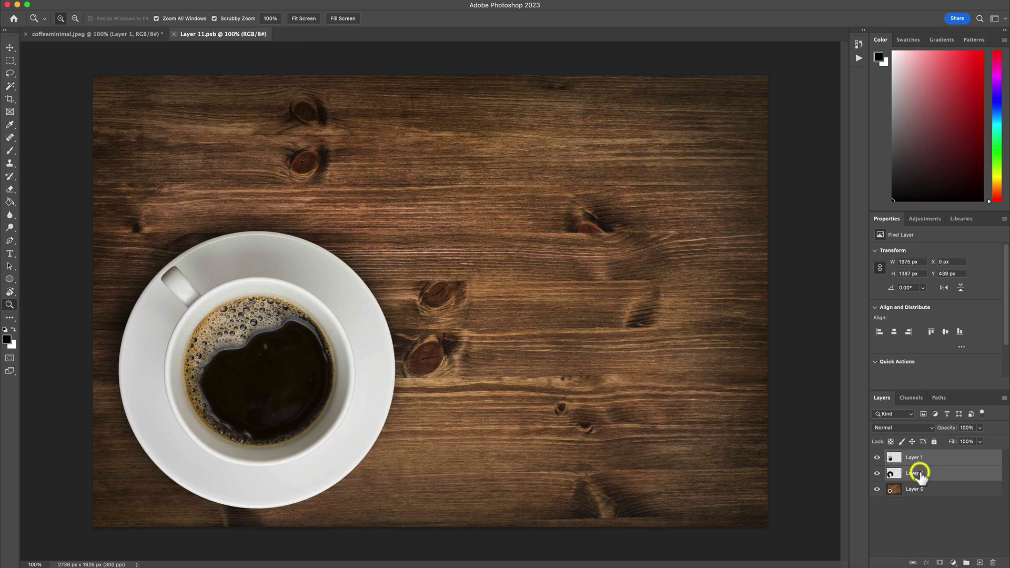
key("v")
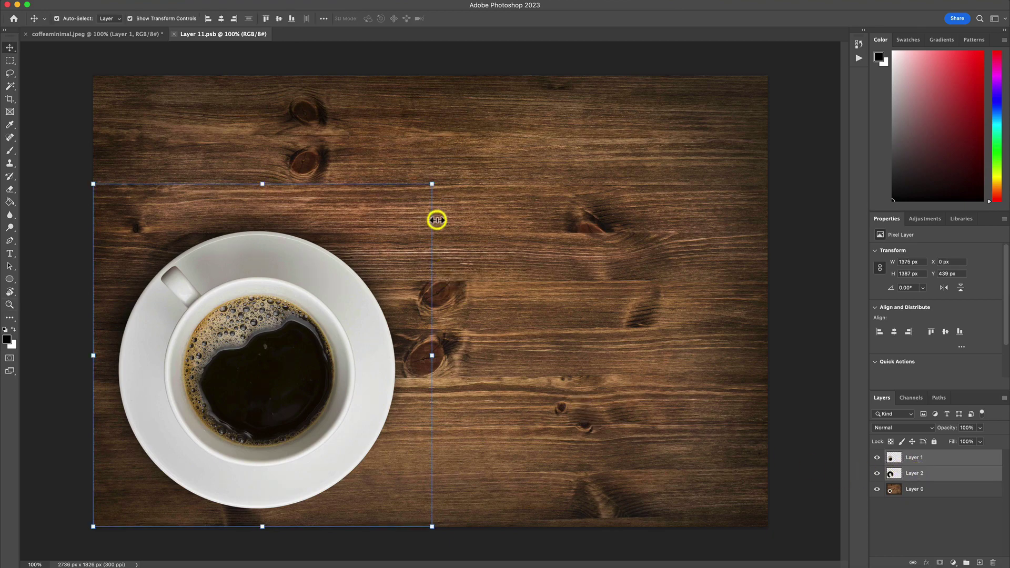
left_click_drag(431, 184, 449, 168)
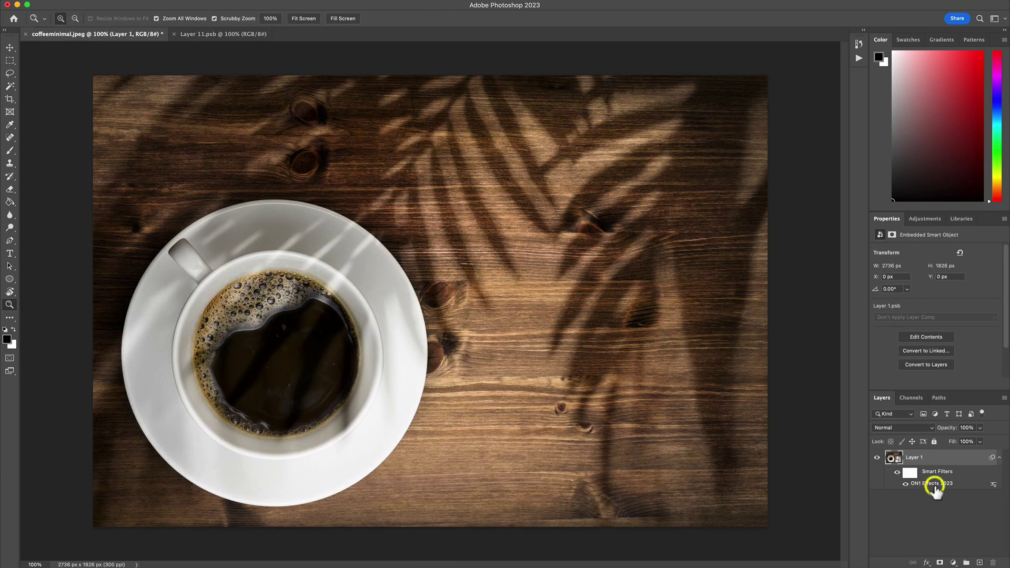
Step: Reopen the ON1 Effects smart filter and rotate the Shadow 04 texture five times
double_click(936, 482)
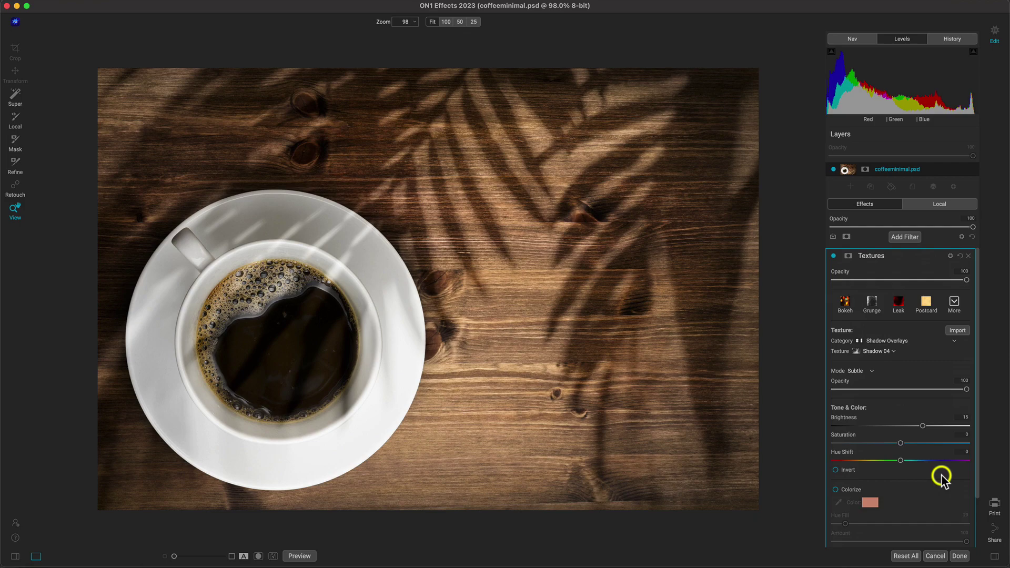
scroll(941, 475, "down", 3)
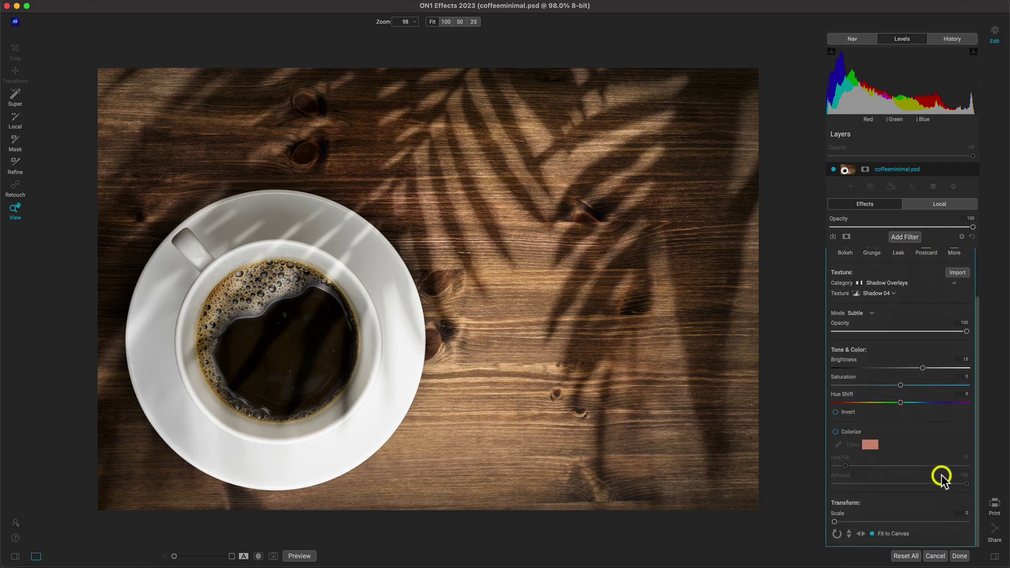
left_click(836, 534)
left_click(836, 534)
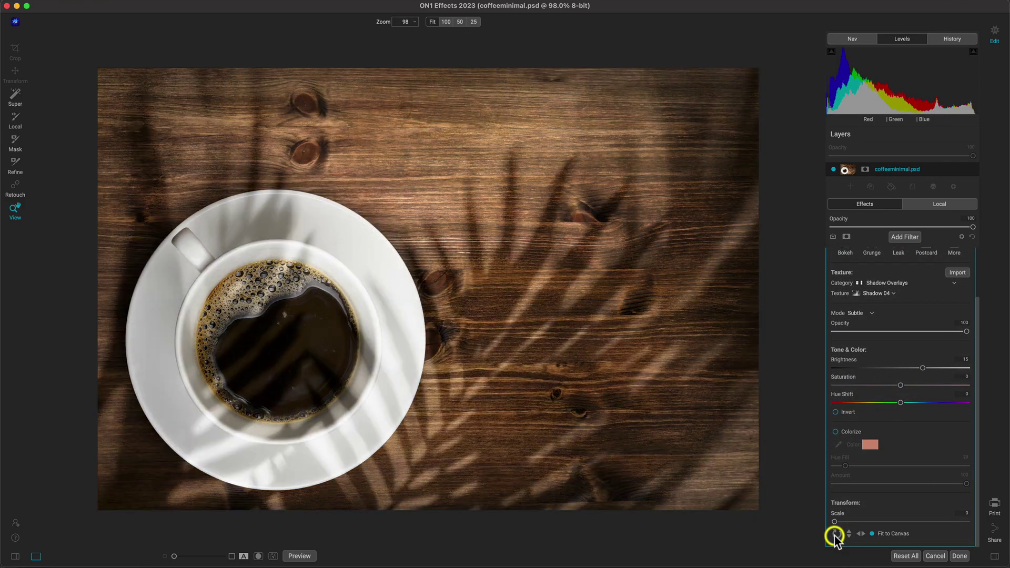
left_click(836, 534)
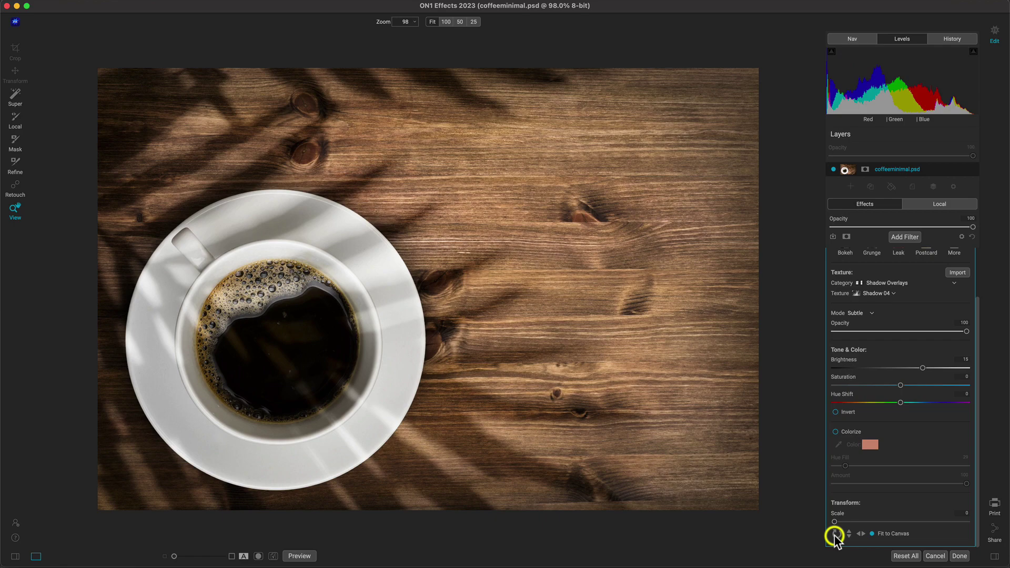
left_click(836, 534)
left_click(836, 534)
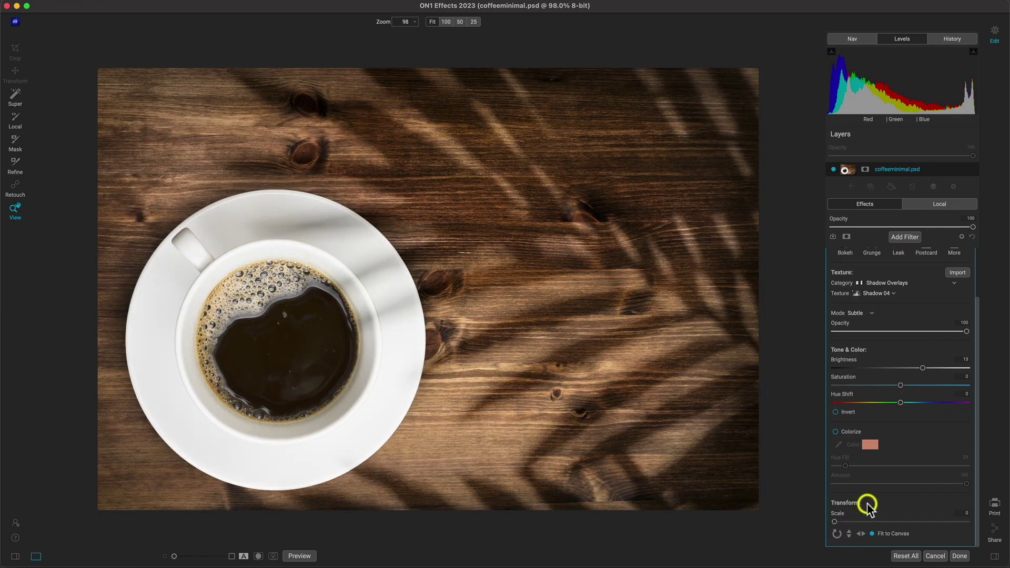